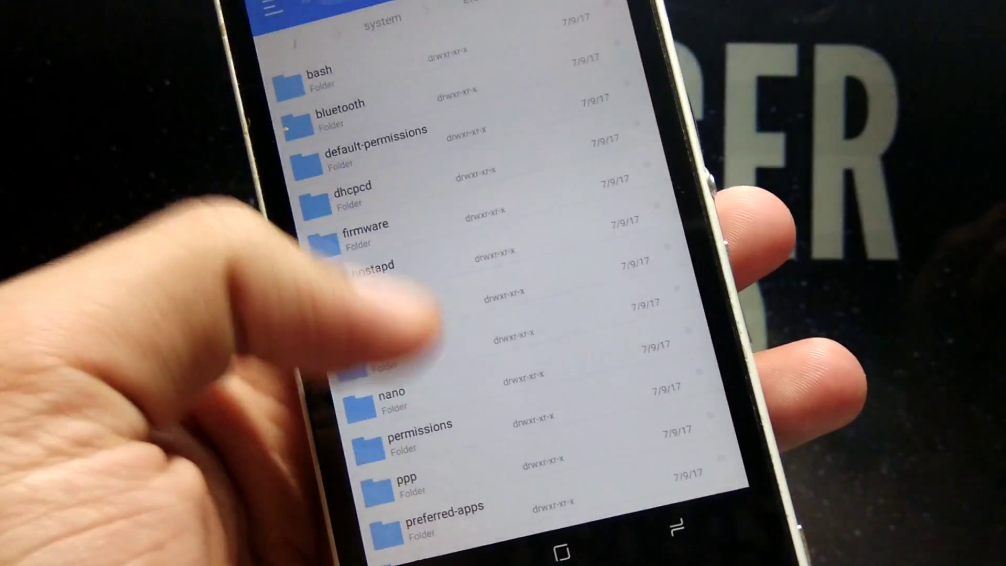
scroll(440, 314, "down", 3)
scroll(440, 315, "down", 3)
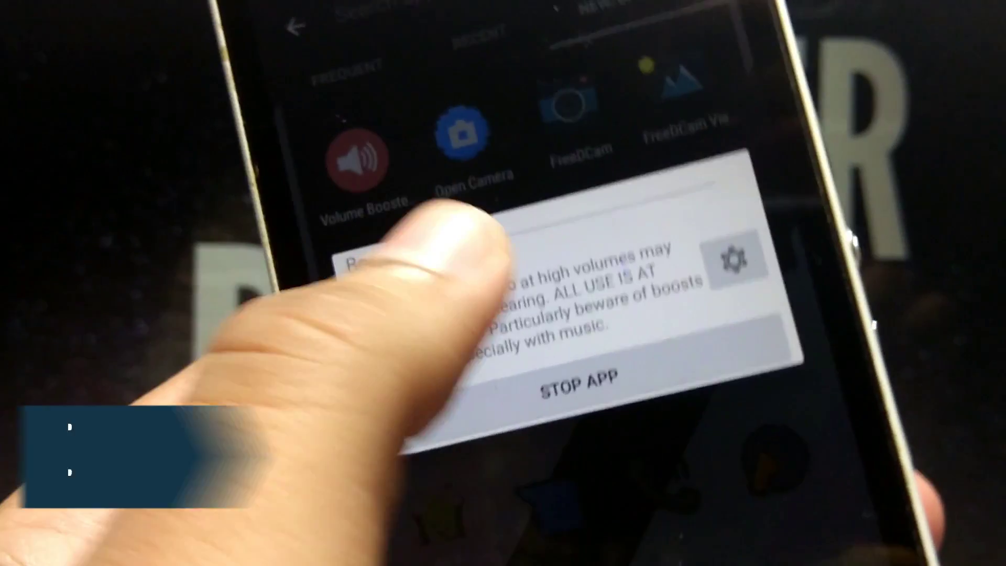
- Raise the boost to 20%, then bring up the 10%–100% Maximum allowed boost list in Settings
left_click_drag(460, 249, 519, 244)
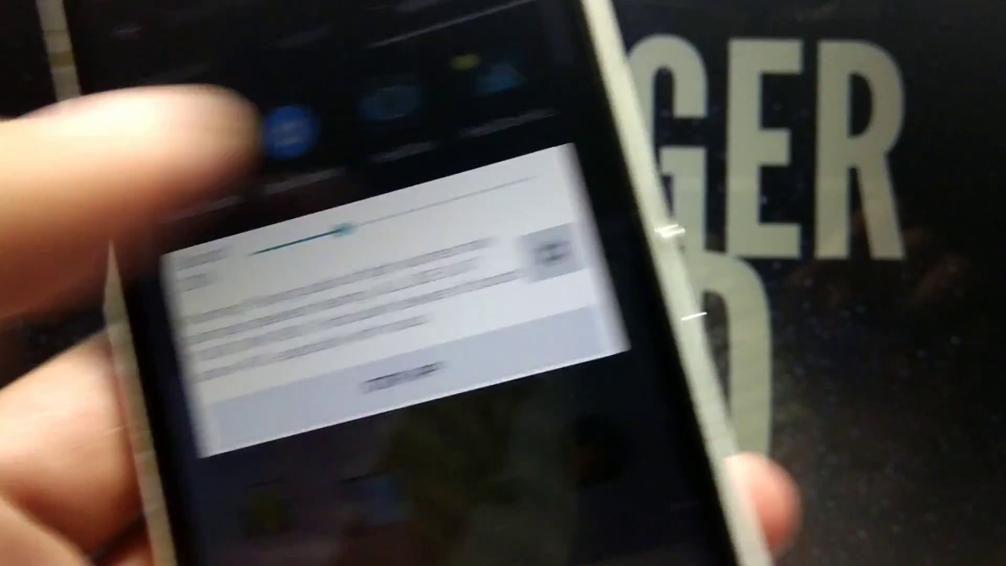
left_click(503, 251)
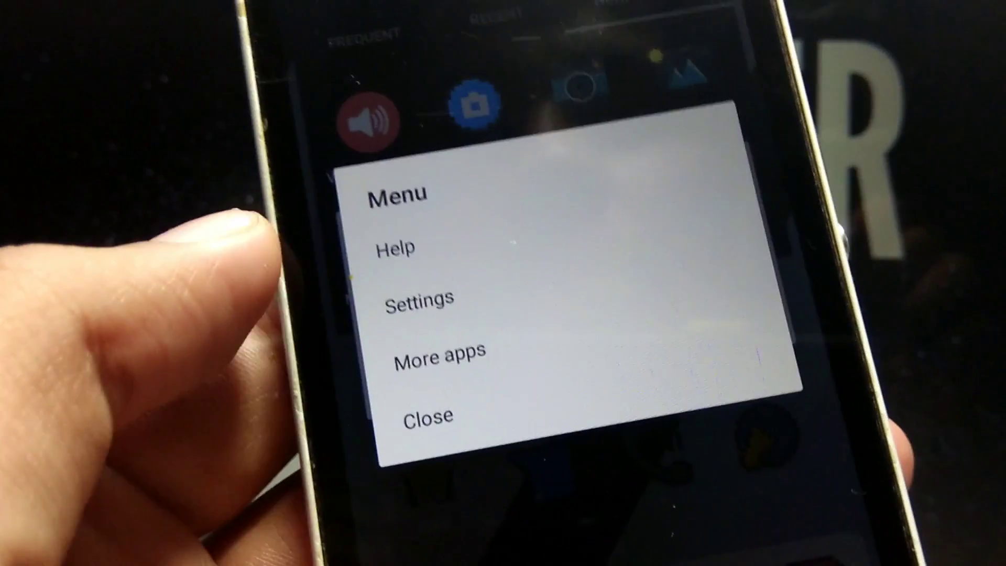
left_click(393, 220)
left_click(731, 242)
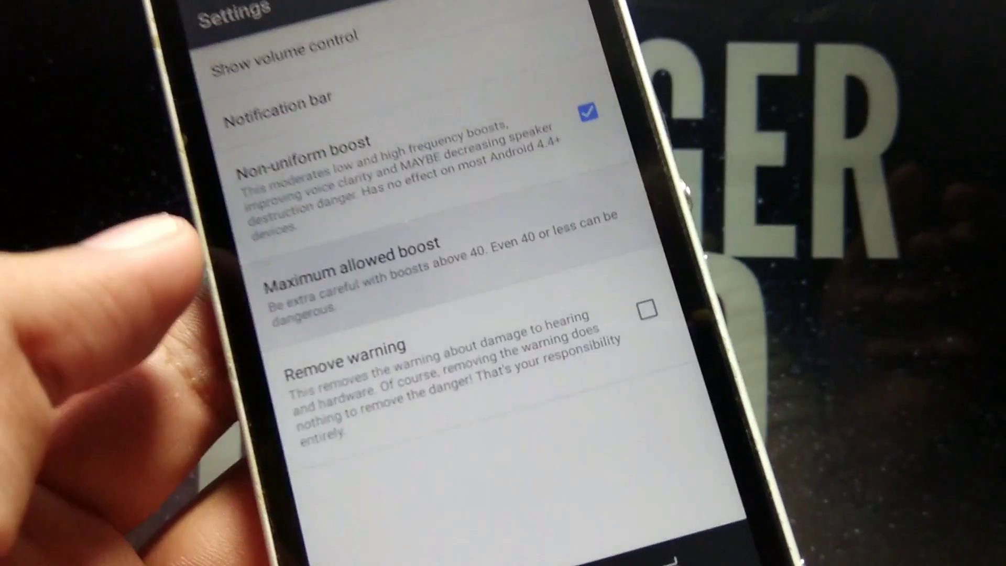
left_click(341, 260)
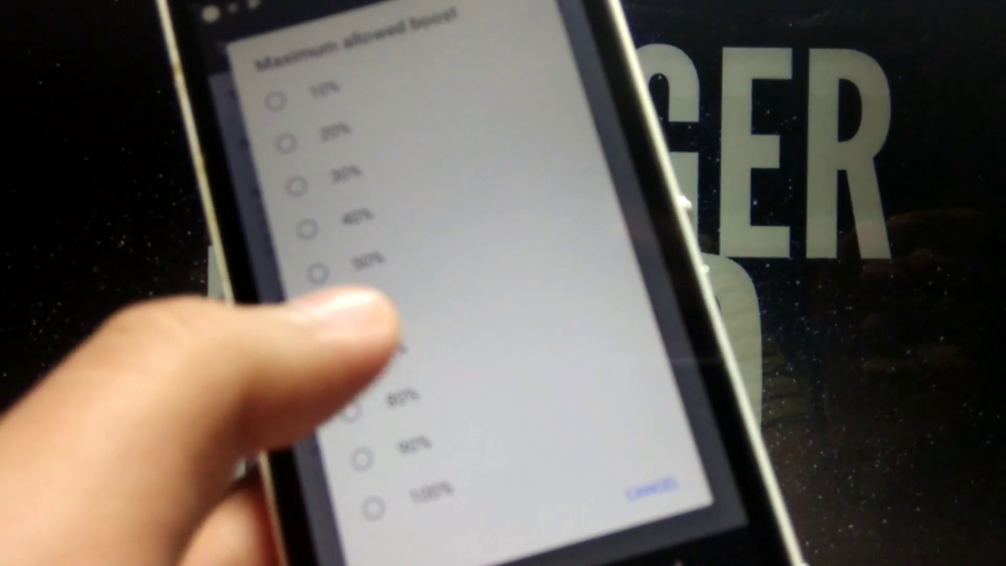